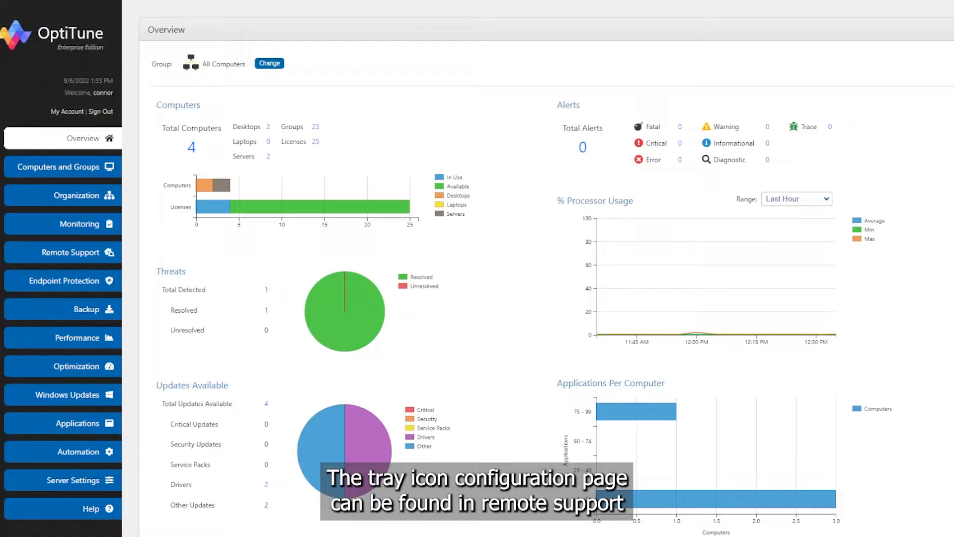
Open the tray icon configuration page in the Remote Support section.
left_click(70, 252)
left_click(99, 308)
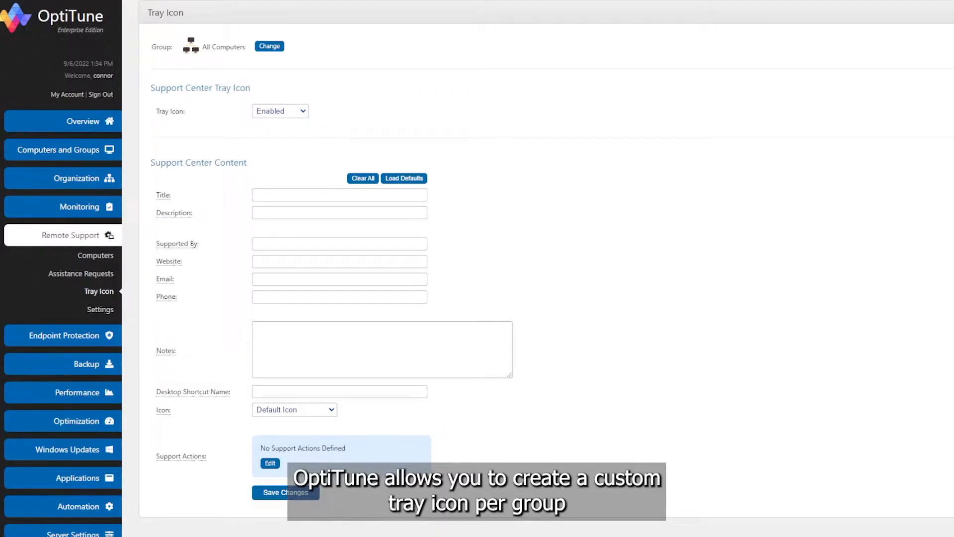
Examine the group hierarchy by expanding All Computers, MSP Customer and Internal IT Company down to its Sales Site, then leave the group selection.
left_click(270, 46)
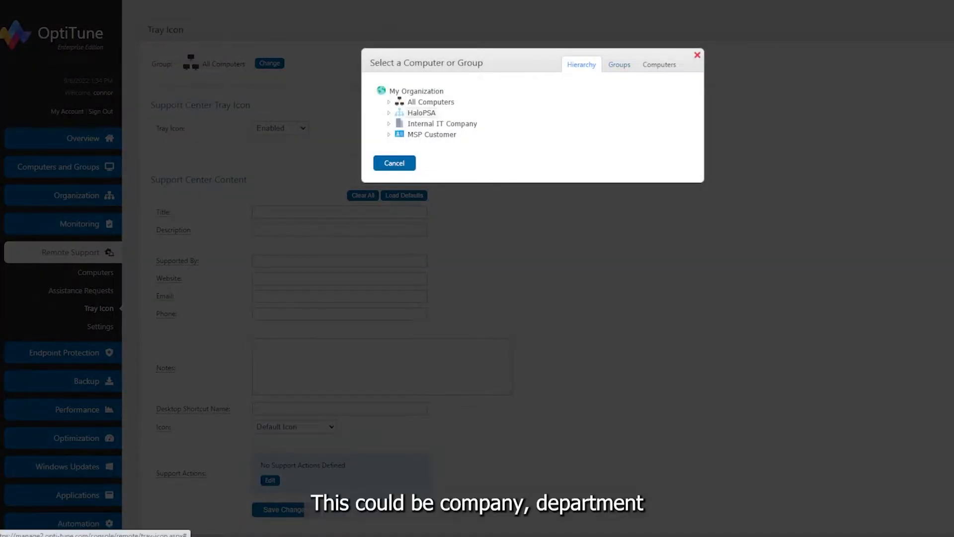
left_click(389, 135)
left_click(389, 123)
left_click(398, 135)
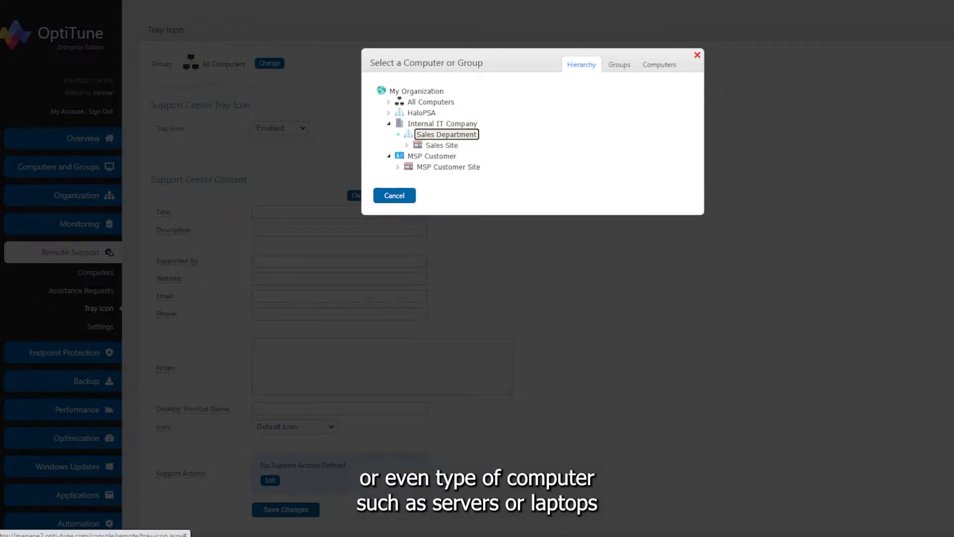
left_click(407, 145)
left_click(388, 102)
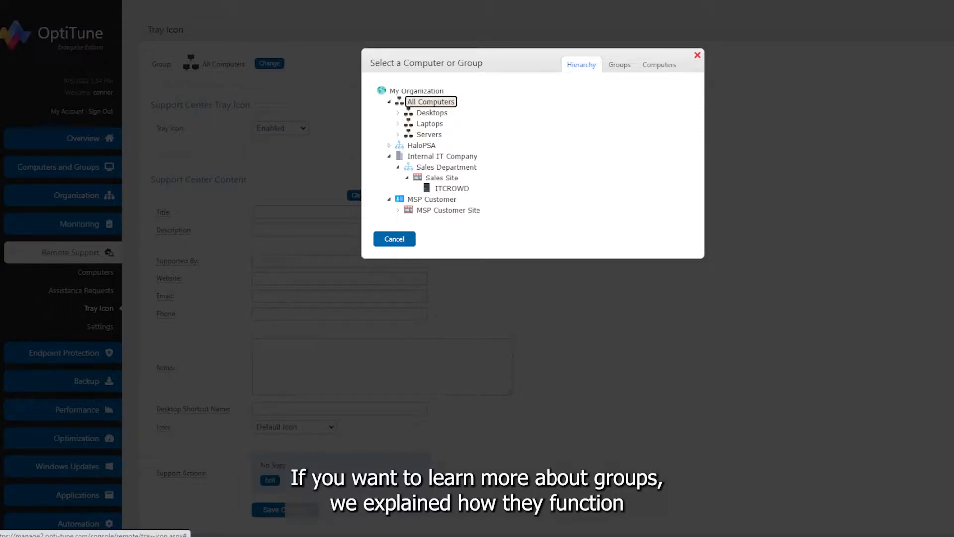
left_click(394, 239)
Set the support center tray icon to Enabled for the All Computers group.
scroll(477, 278, "down", 1)
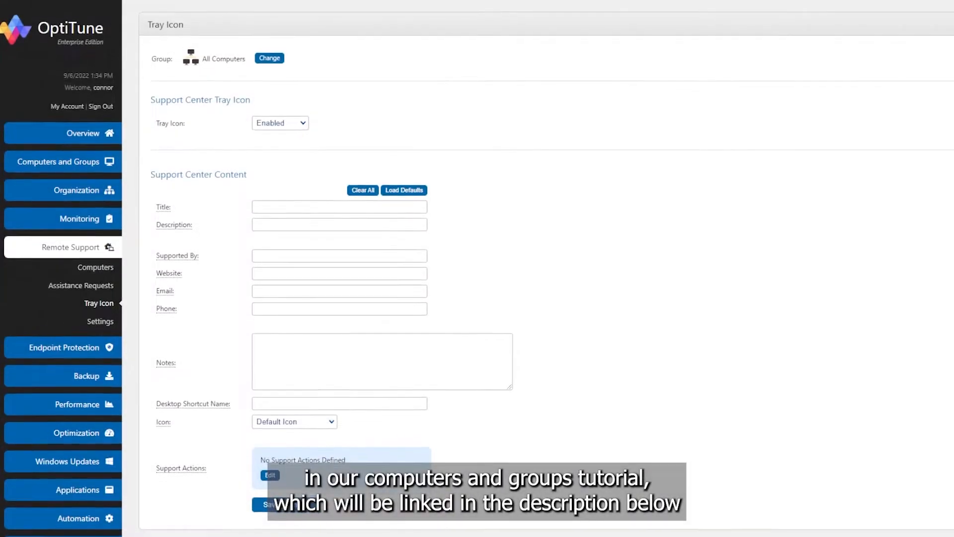
left_click(281, 110)
left_click(271, 142)
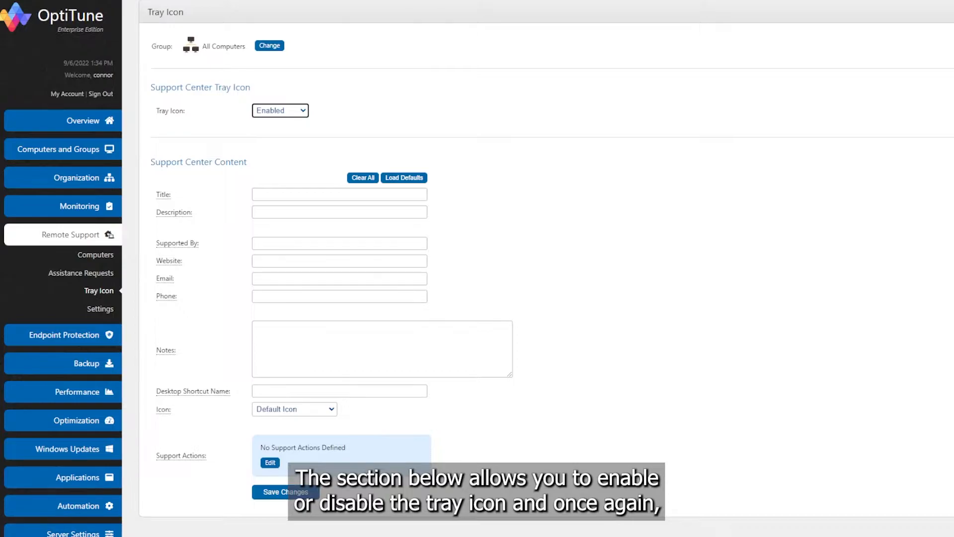
left_click(280, 111)
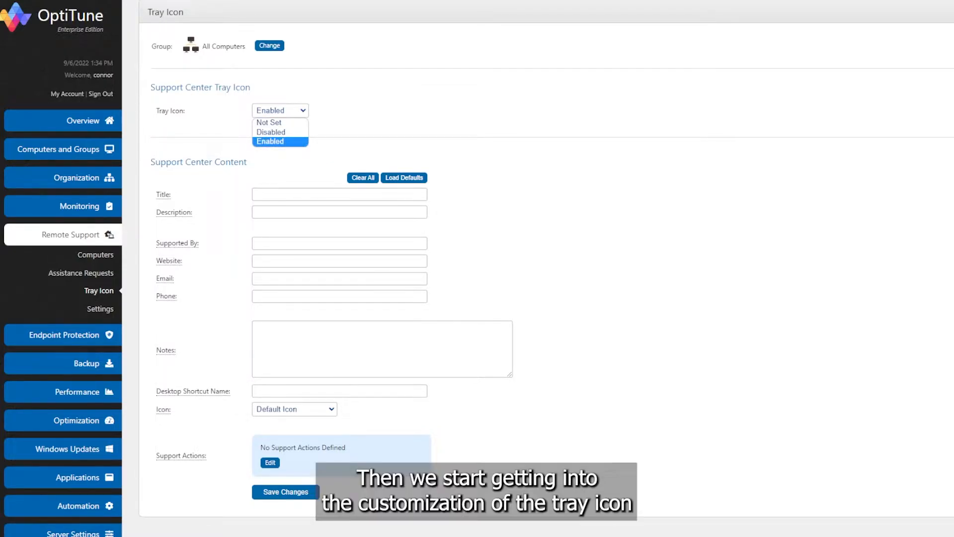
left_click(281, 142)
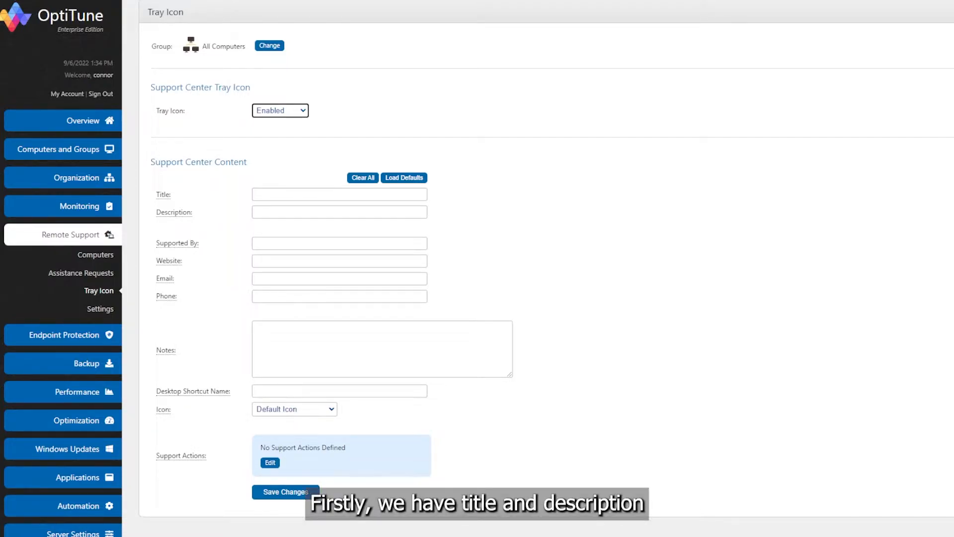
Set the support center title to OptiTune Support and its description to Support Application.
left_click(339, 194)
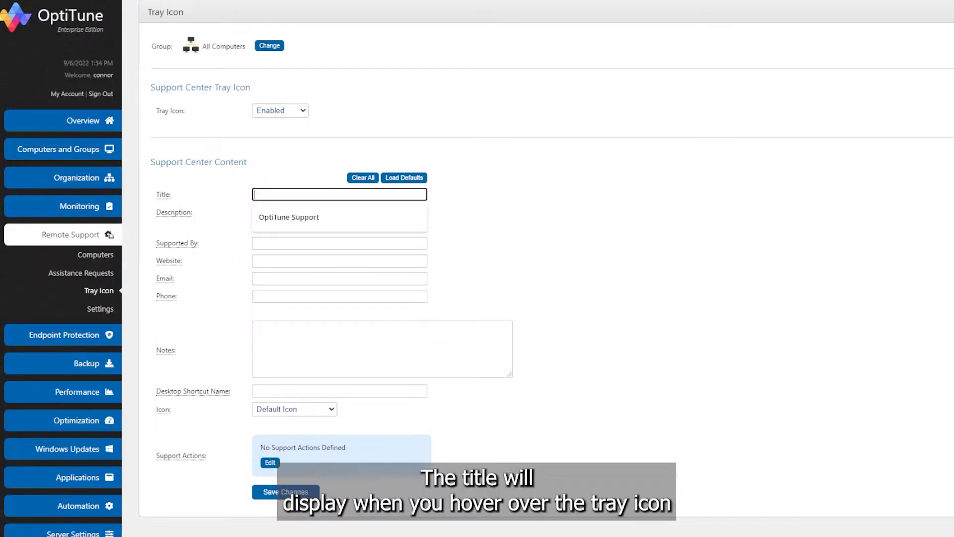
key("Down")
key("Return")
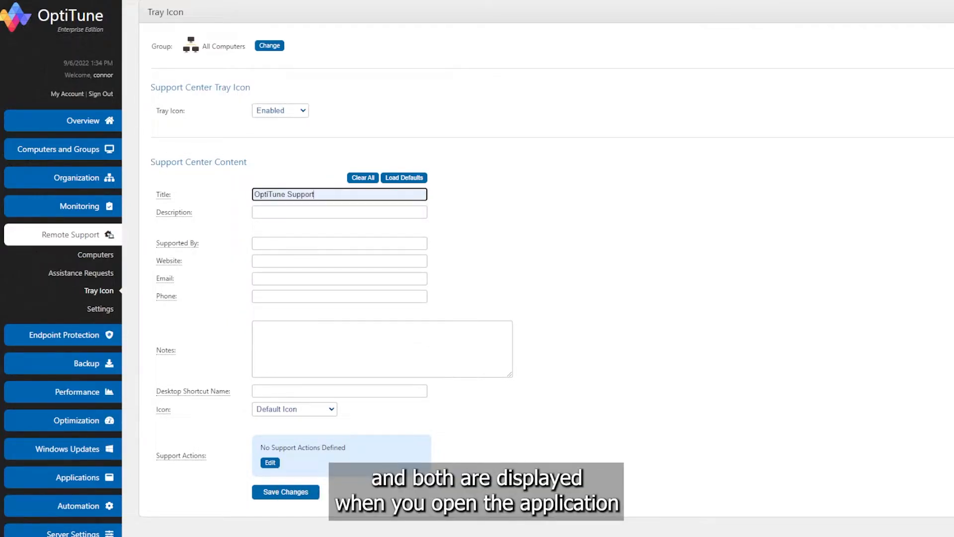
left_click(340, 212)
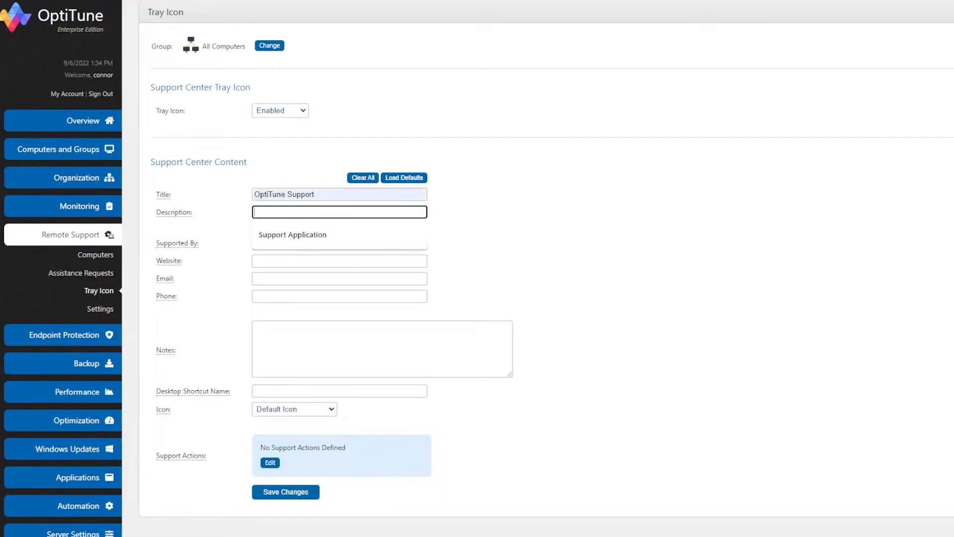
key("Return")
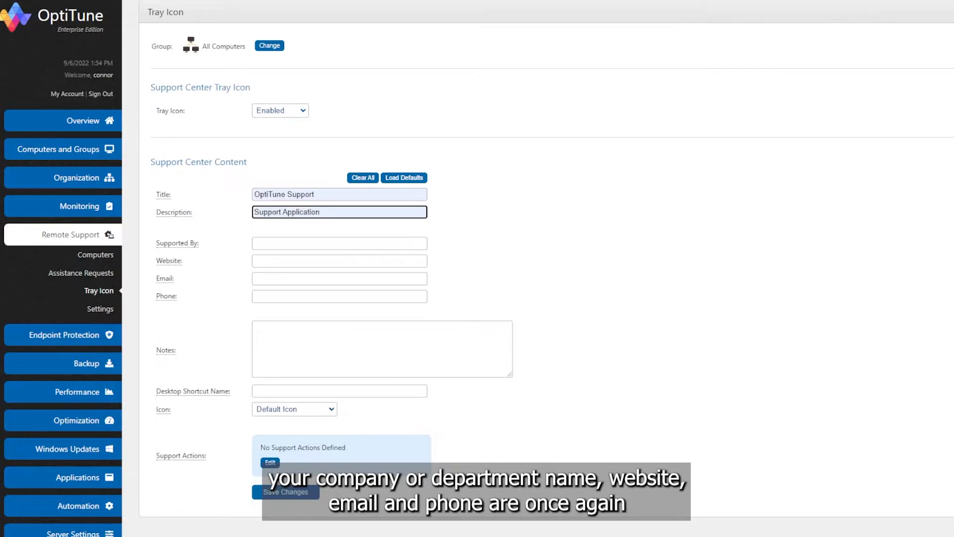
left_click(339, 244)
key("Return")
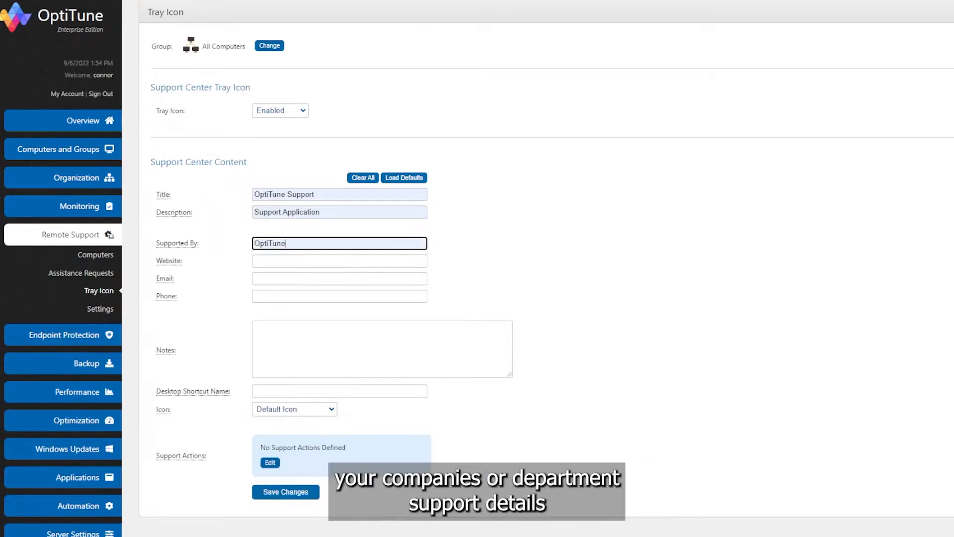
left_click(339, 261)
key("Down")
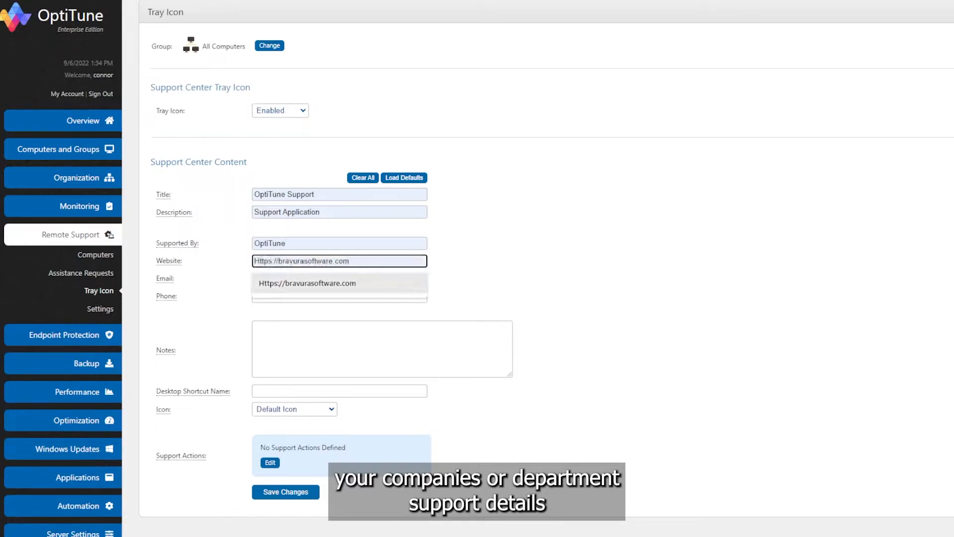
key("Return")
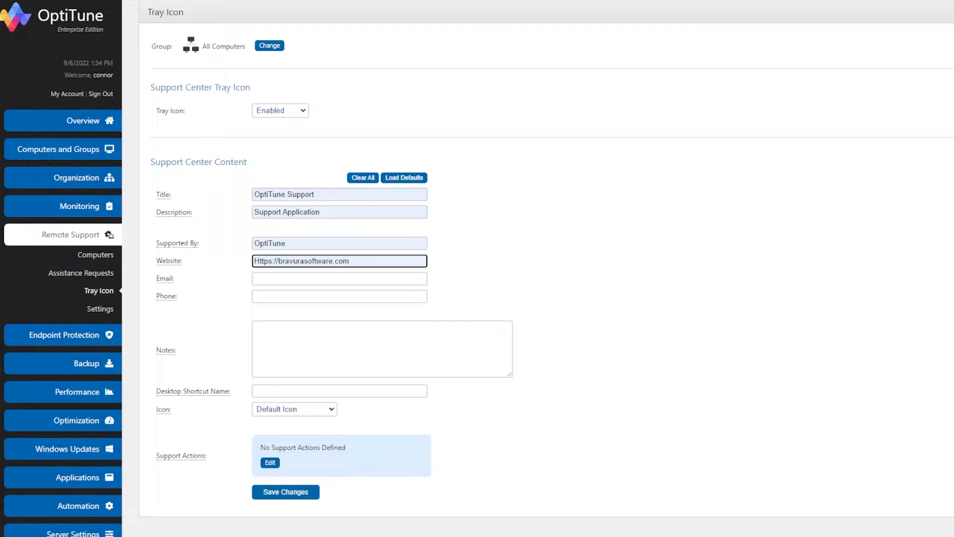
Enlarge the notes box and enter Support Hours with Monday 8 - 5, Tuesday 8 - 5 and Wednesday 8 - 5 on separate lines.
left_click(382, 349)
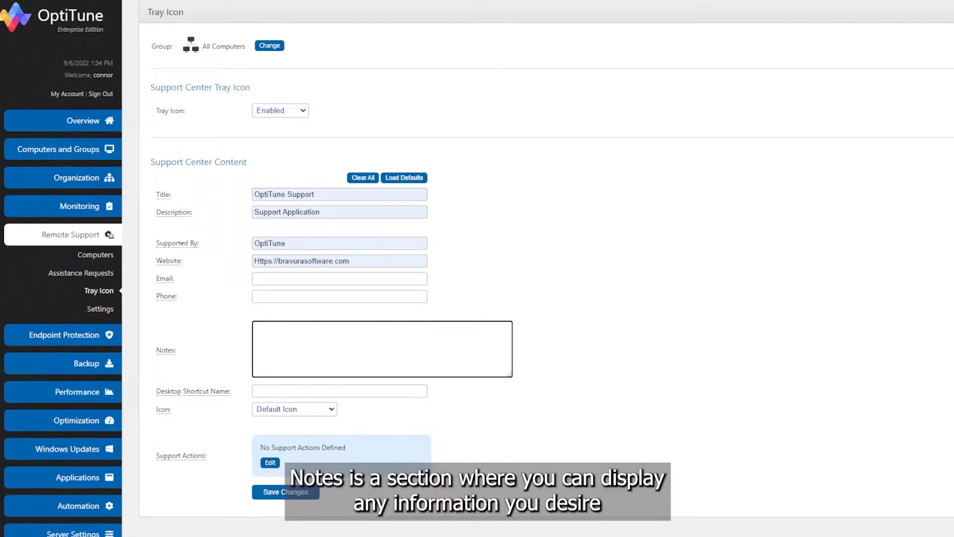
left_click_drag(510, 375, 525, 383)
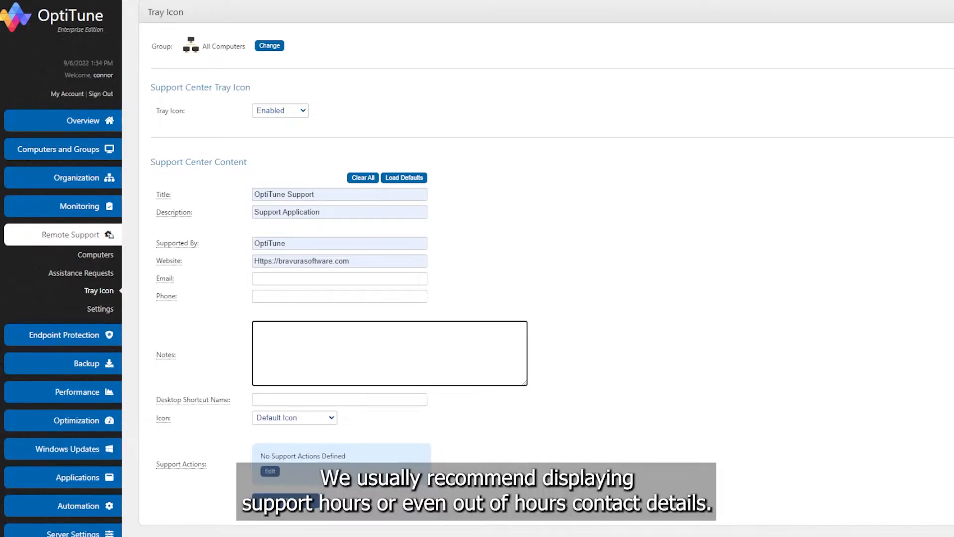
type("Support Hours")
key("Return")
key("Return")
type("Monday 8 - 5")
key("Return")
type("Tuesday 8-")
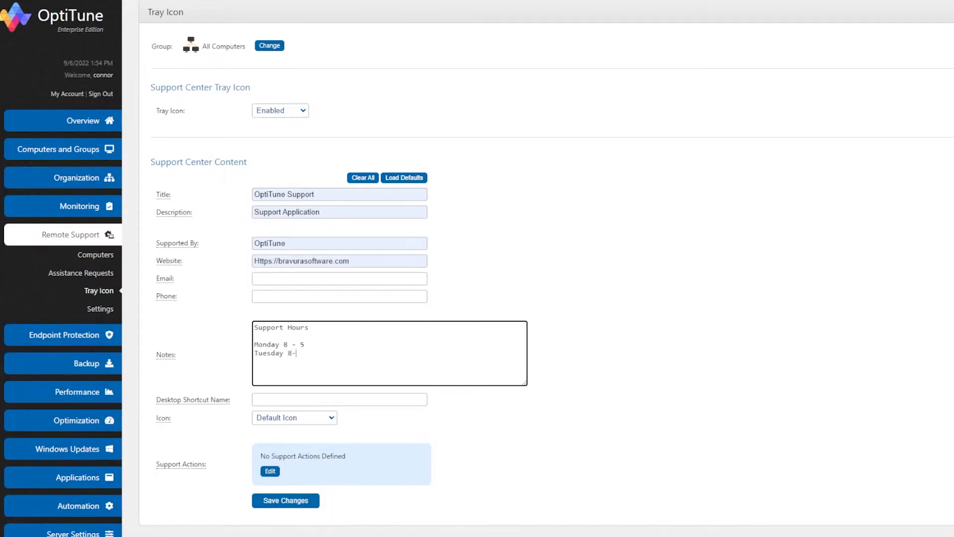
key("BackSpace")
type("-")
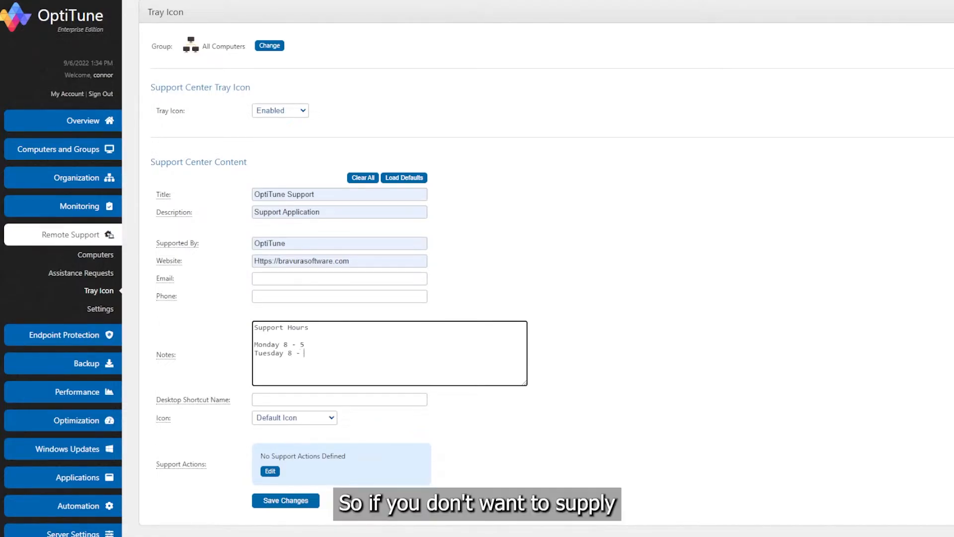
type(" 5")
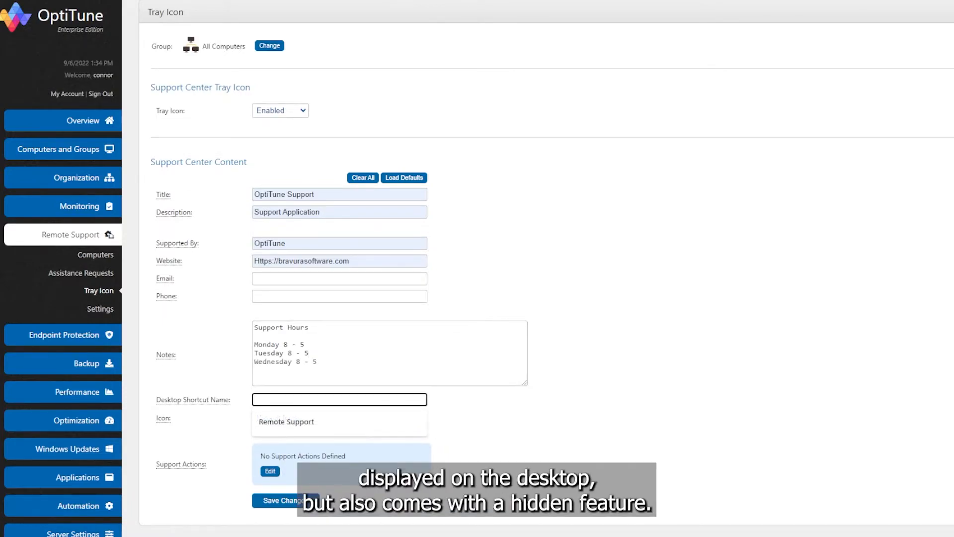
Name the desktop shortcut Remote Support and choose Support.ico as the new custom icon.
key("Down")
key("Return")
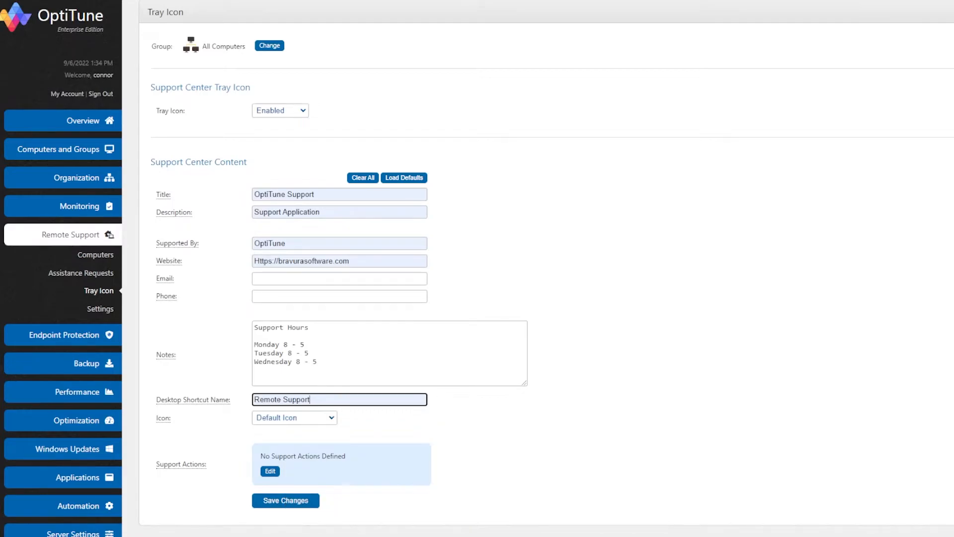
left_click(294, 418)
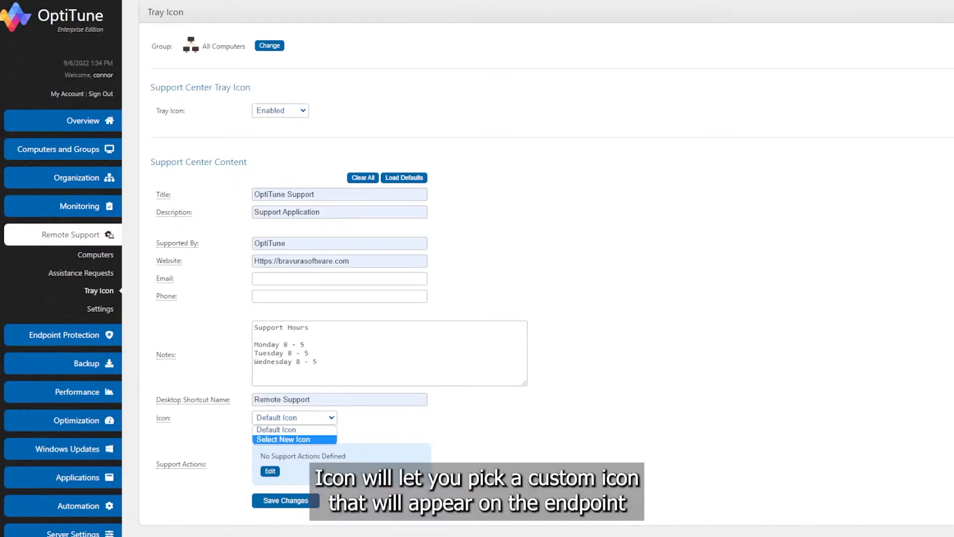
left_click(284, 440)
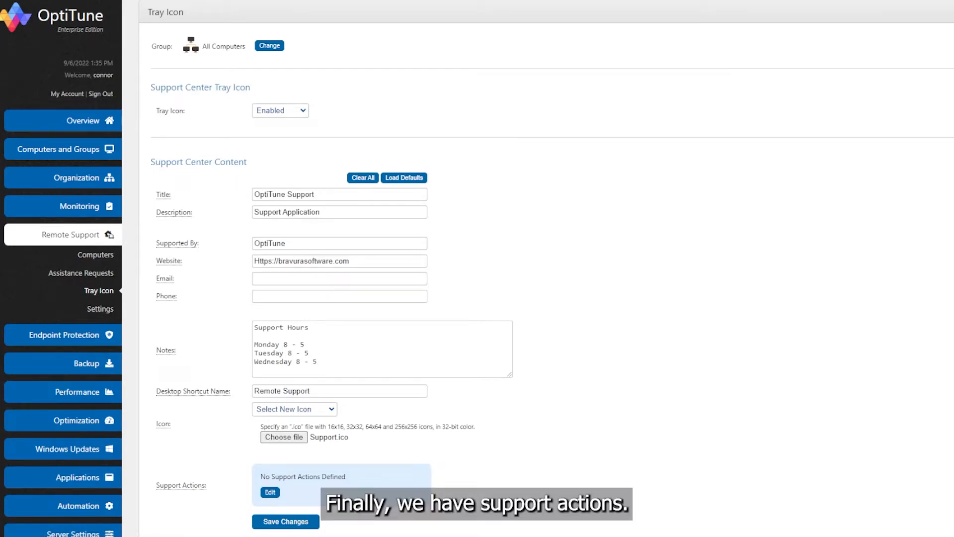
Add a Get Remote Assistance support action displayed as Request Remote Assistance, and view the list of assistance requests.
left_click(271, 492)
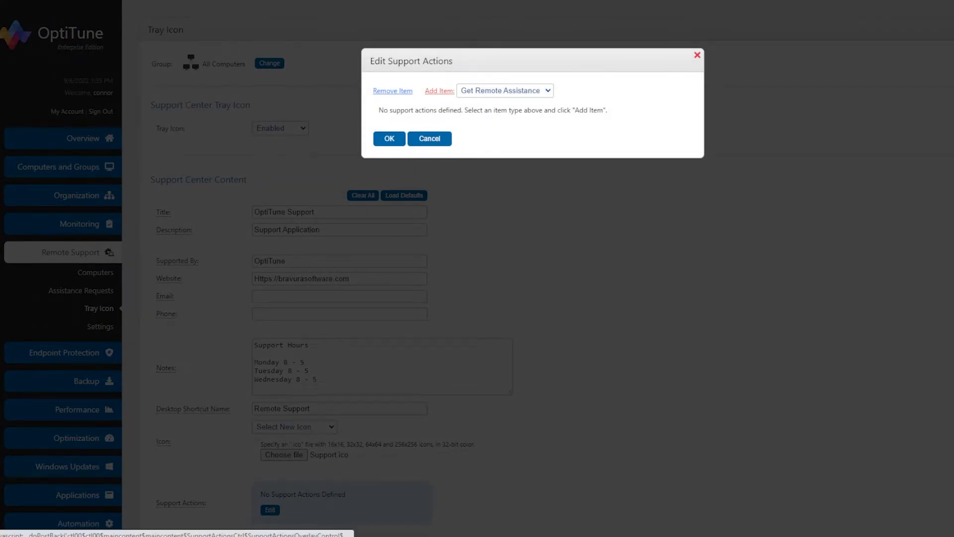
left_click(440, 91)
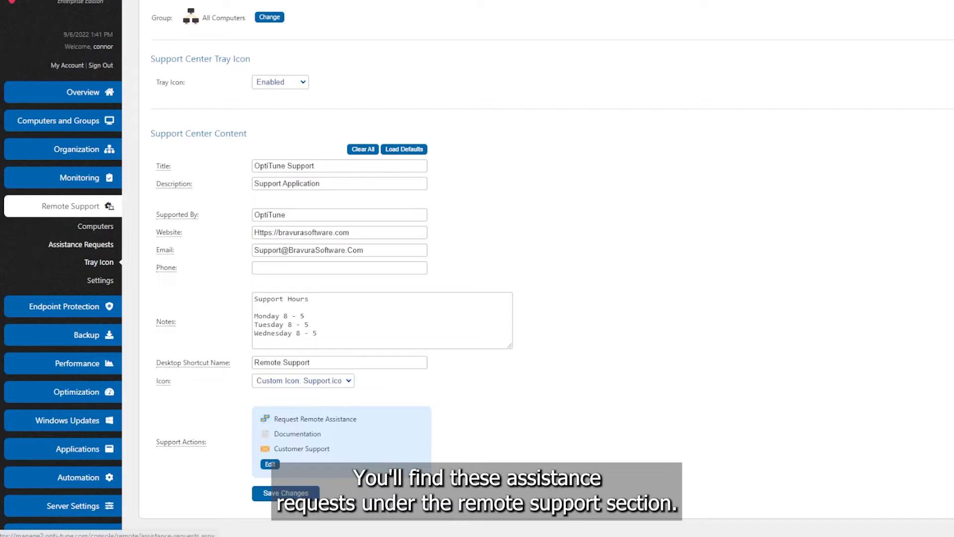
left_click(81, 244)
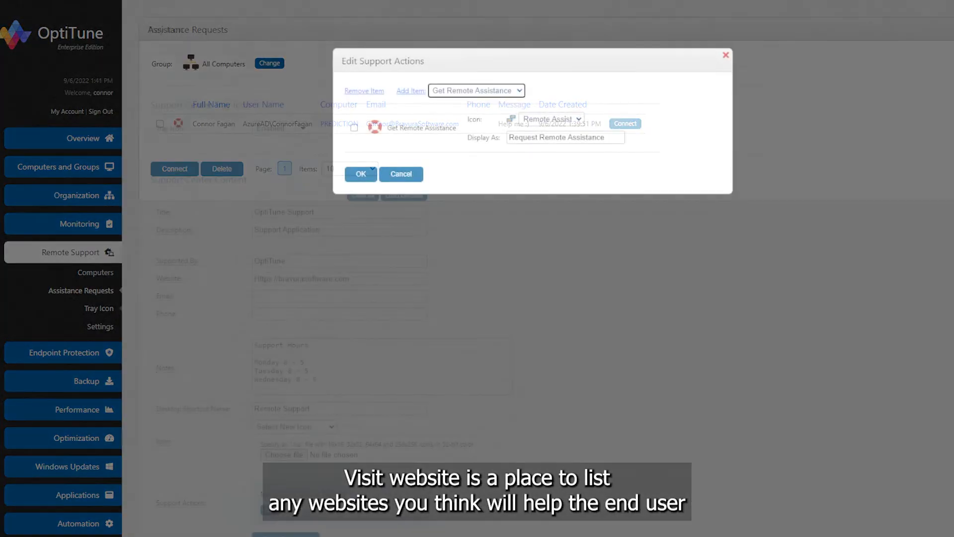
left_click(476, 91)
left_click(450, 109)
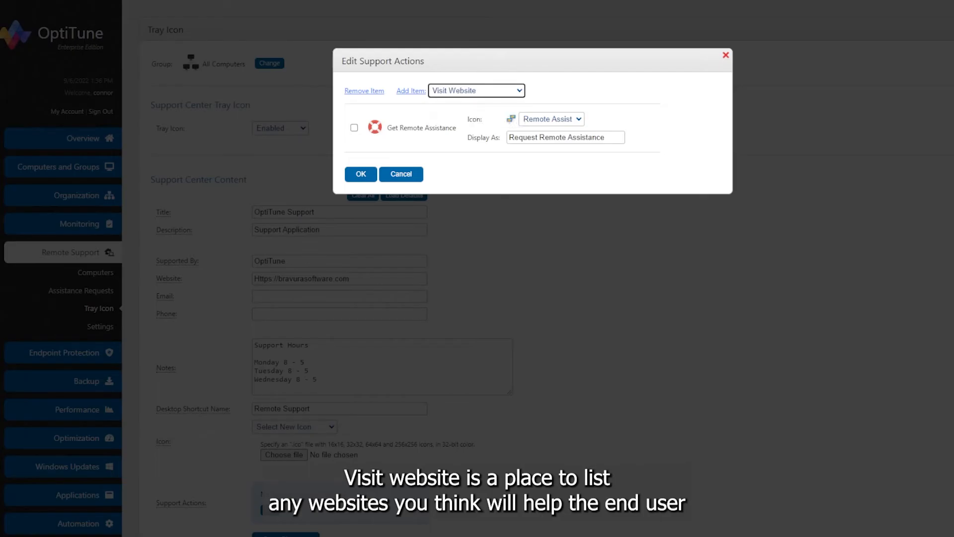
left_click(411, 91)
left_click(566, 186)
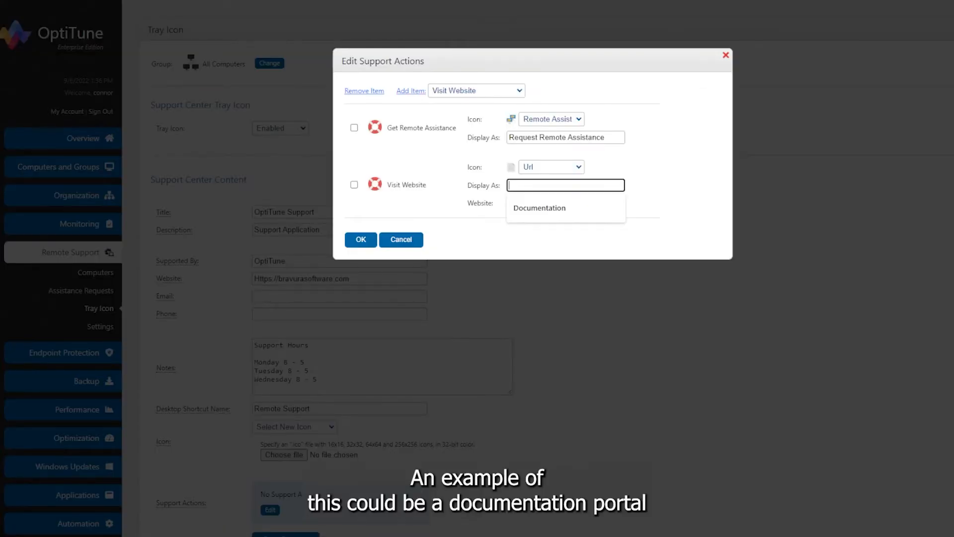
key("Down")
key("Tab")
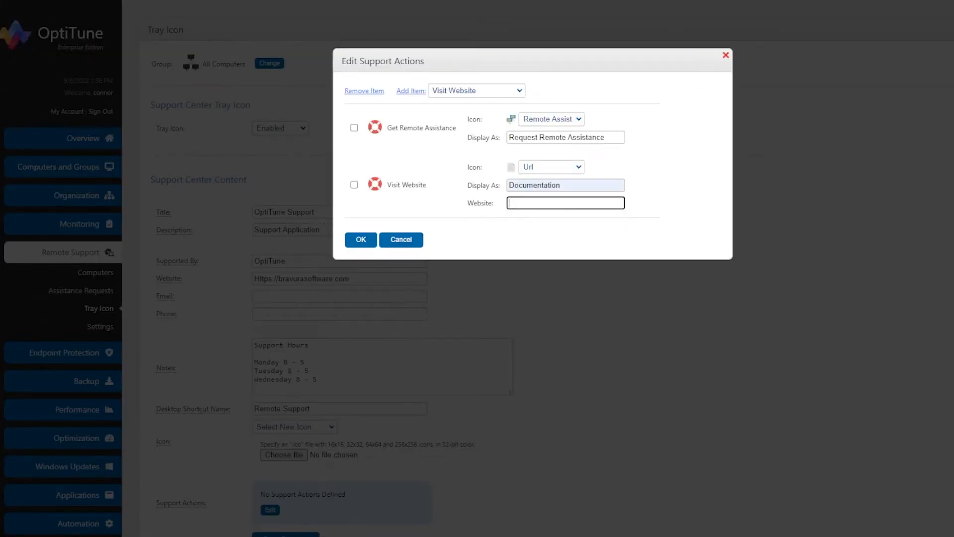
type("https://www.google.com")
Add an Email support action displayed as Customer Support.
left_click(476, 91)
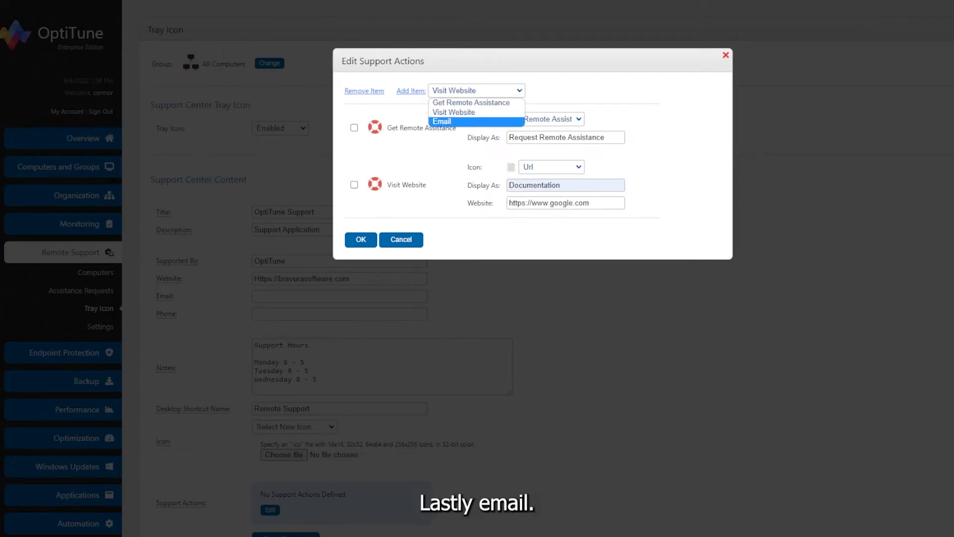
left_click(458, 122)
left_click(411, 91)
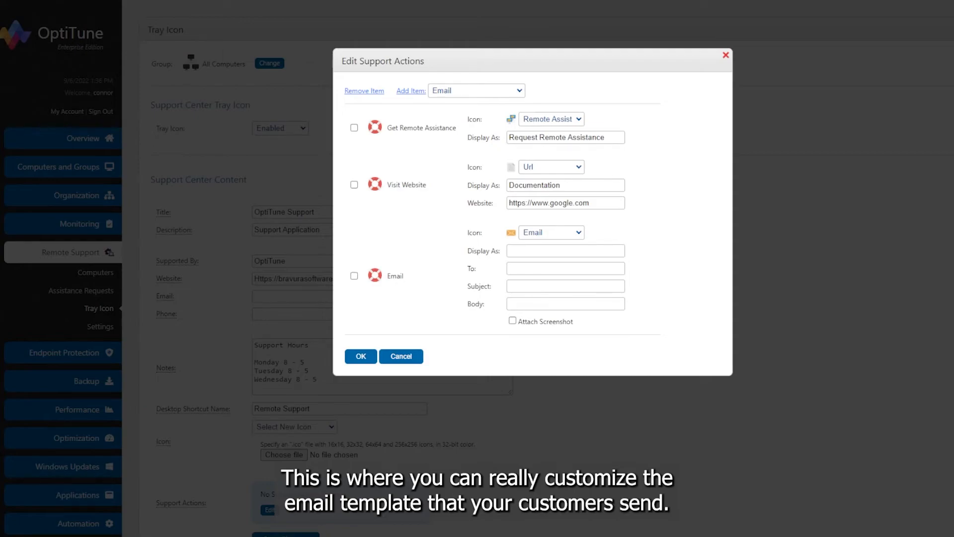
left_click(565, 251)
type("Customer Support")
Address the email action to the company's support e-mail and set its subject to Customer Support Request.
key("Tab")
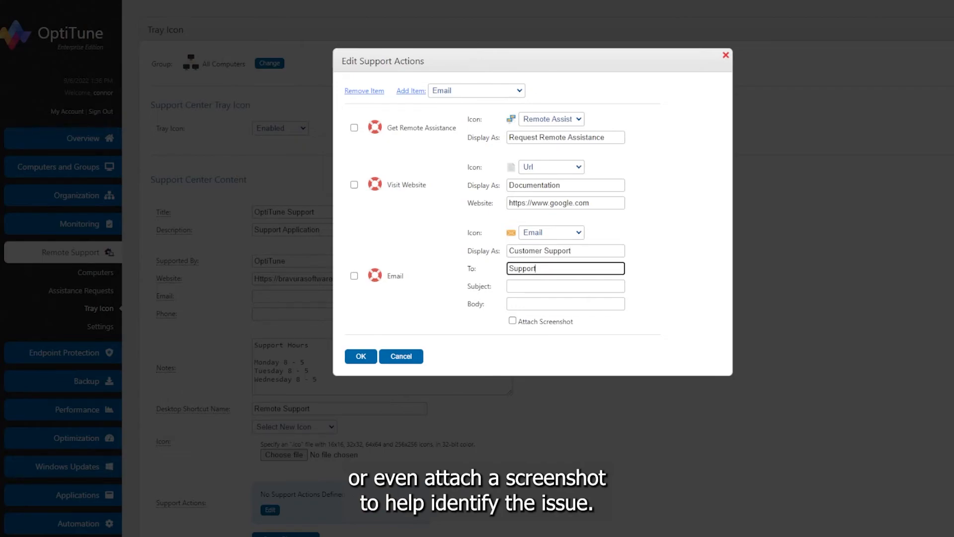
type("Customer Su")
type("pport Request")
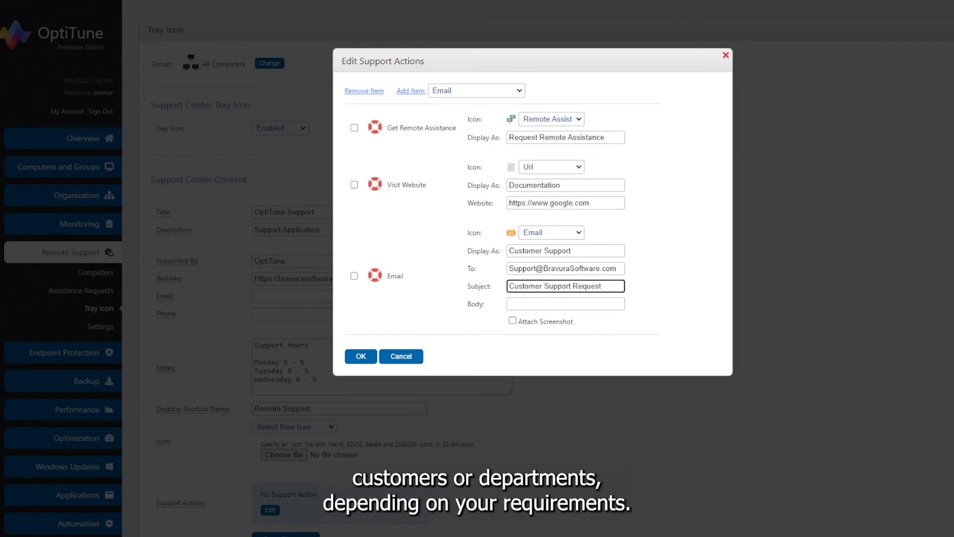